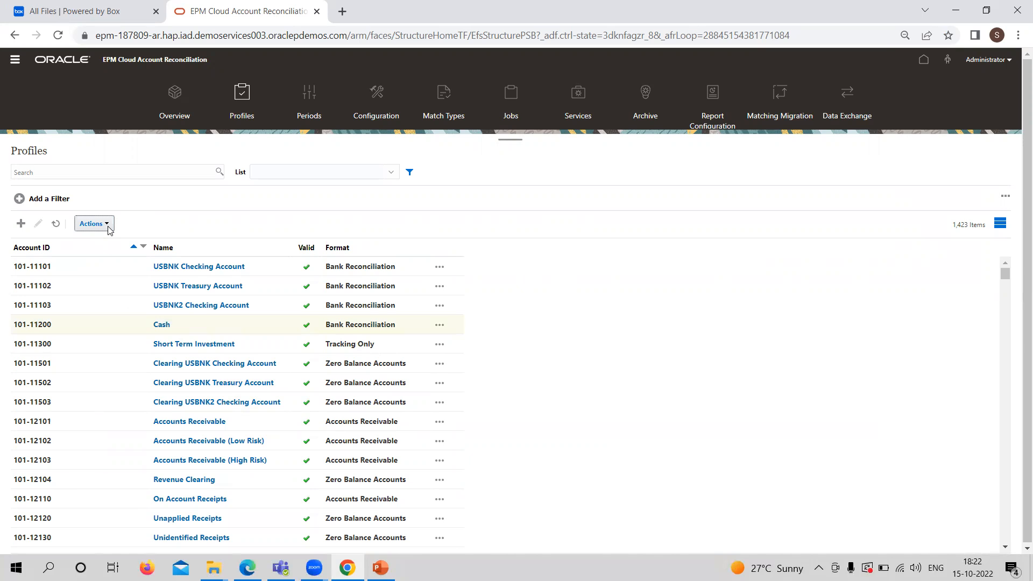
Review the date format and file delimiter choices for importing profiles, leaving without importing.
left_click(107, 225)
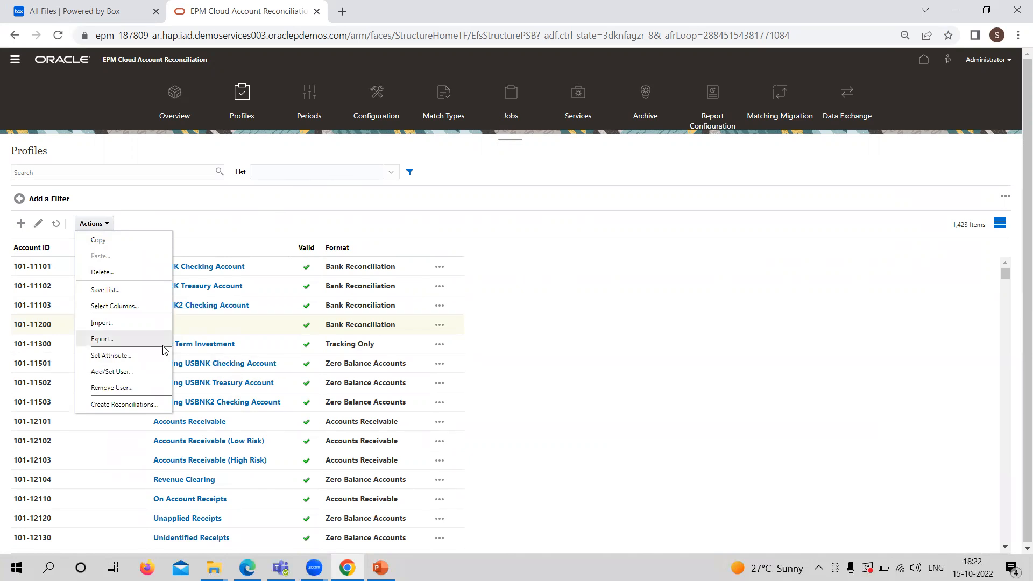
left_click(131, 321)
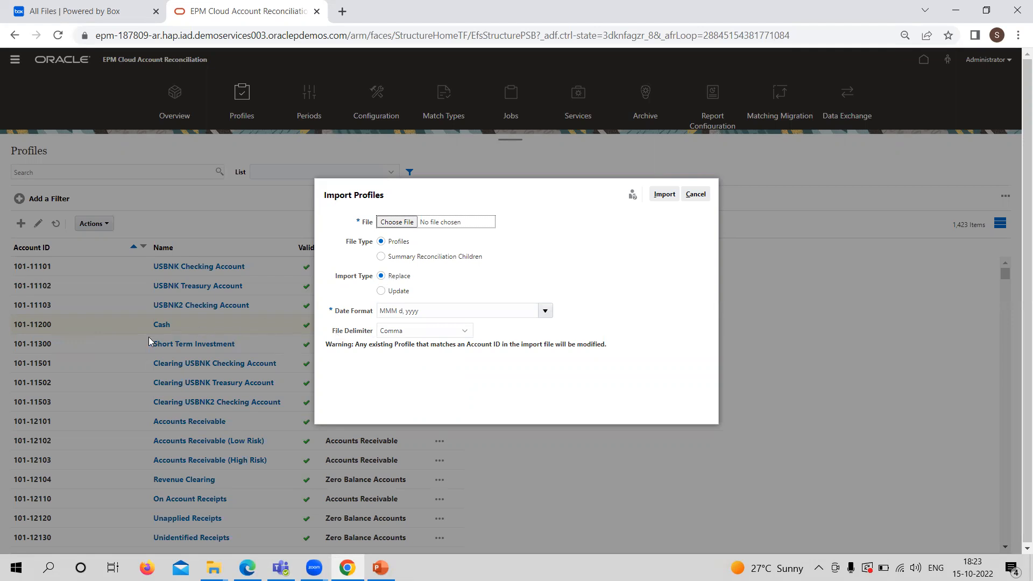
left_click(546, 312)
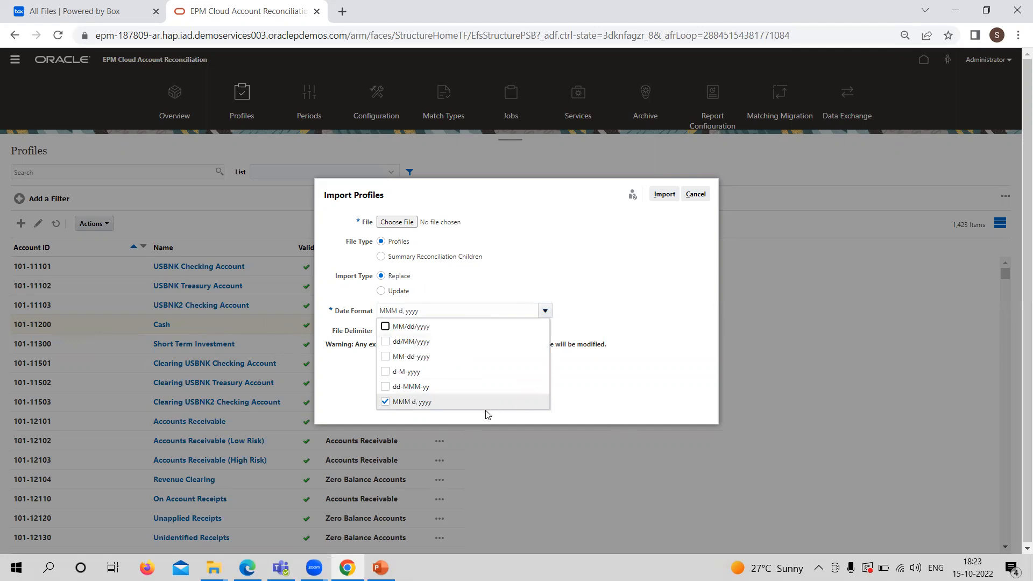
left_click(664, 294)
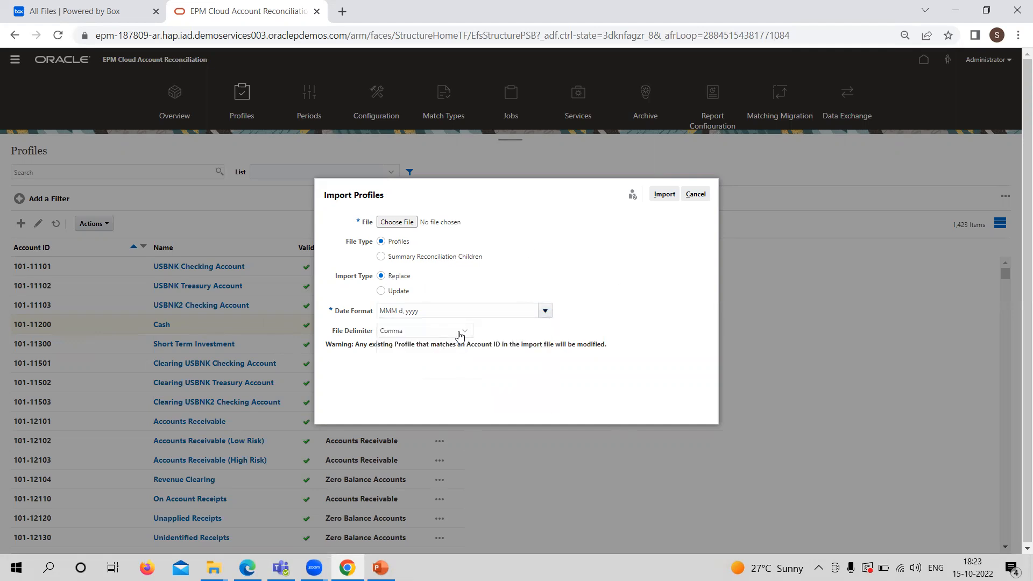
left_click(461, 333)
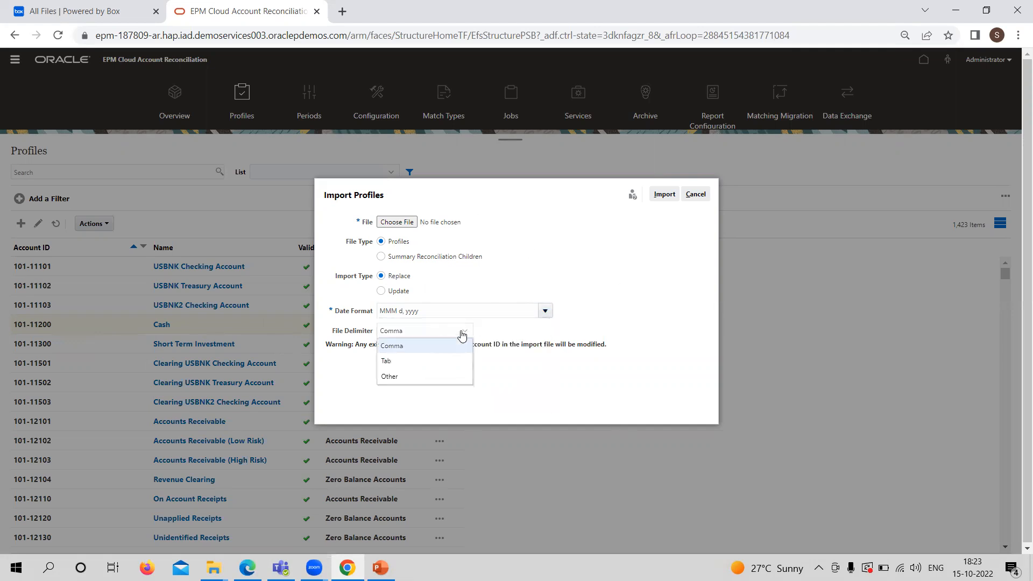
left_click(529, 395)
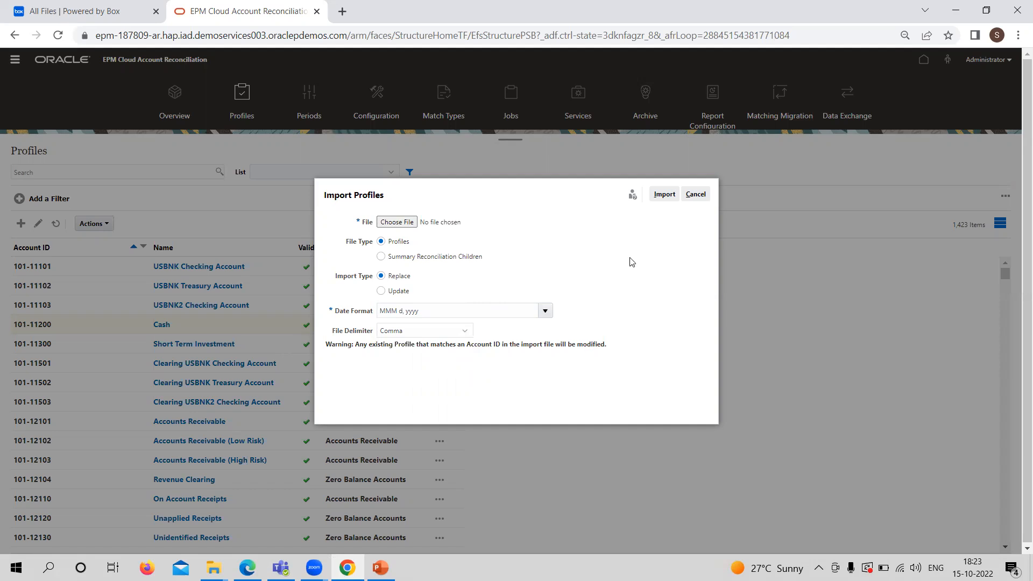
left_click(696, 194)
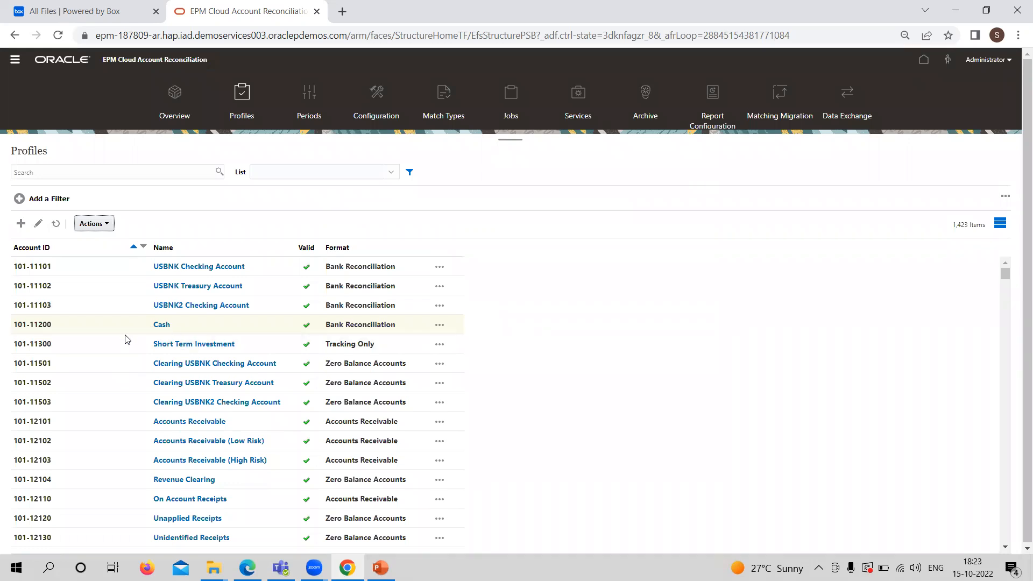
Review the row and format options for exporting profiles, closing without exporting.
left_click(107, 223)
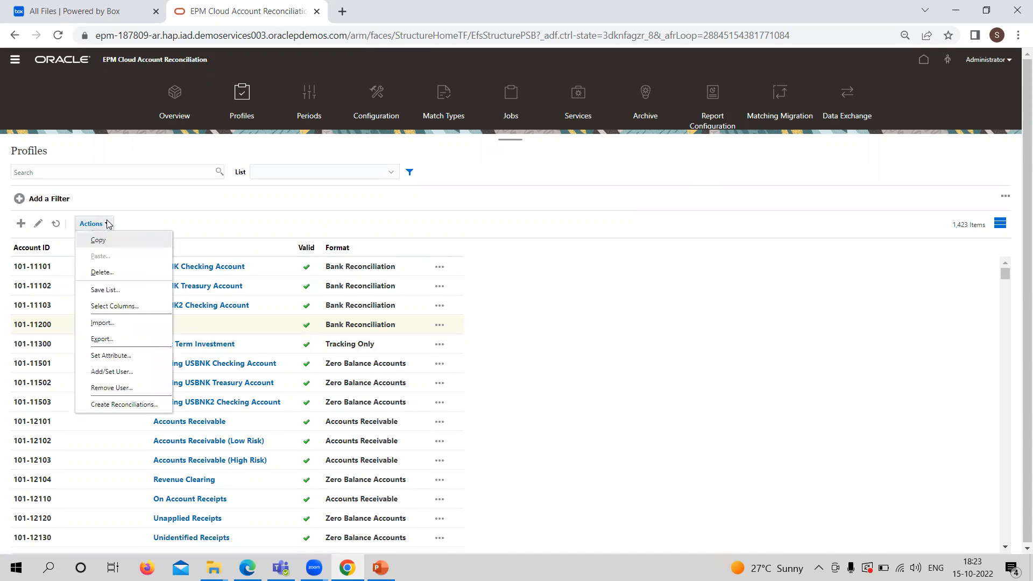
left_click(118, 344)
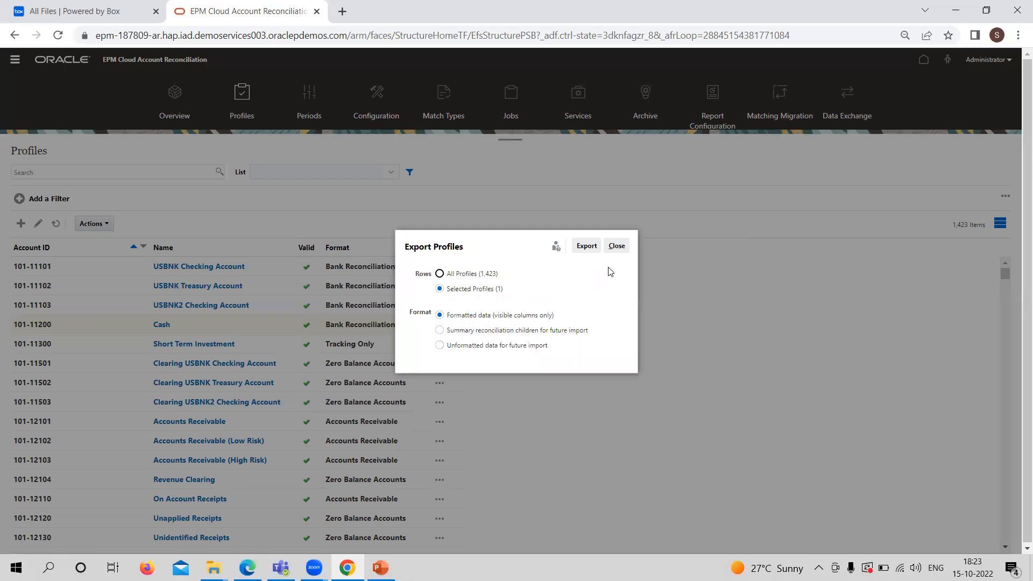
left_click(616, 247)
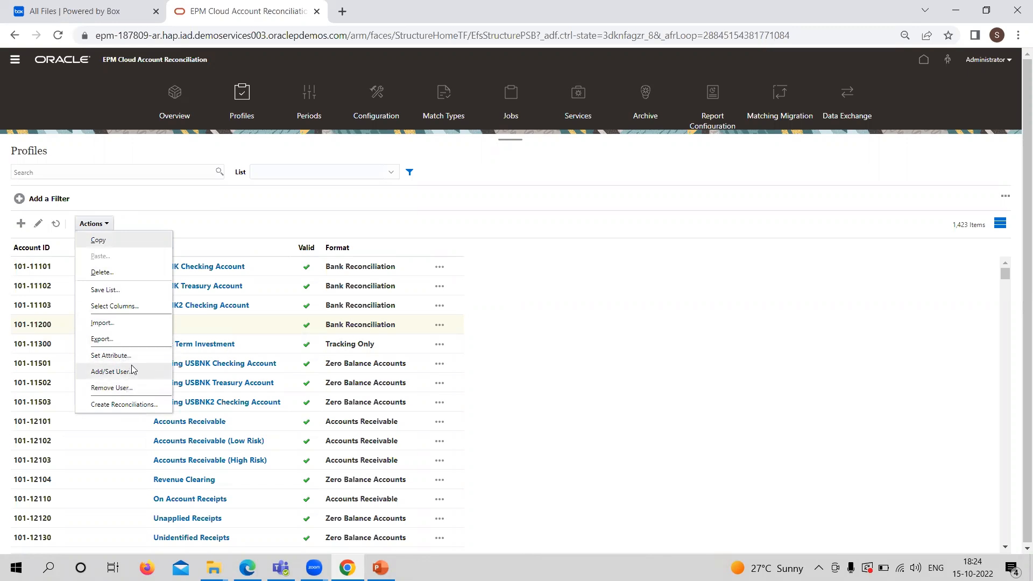
Review the attributes that Set Attribute offers for the Cash profile, closing without setting one.
left_click(110, 356)
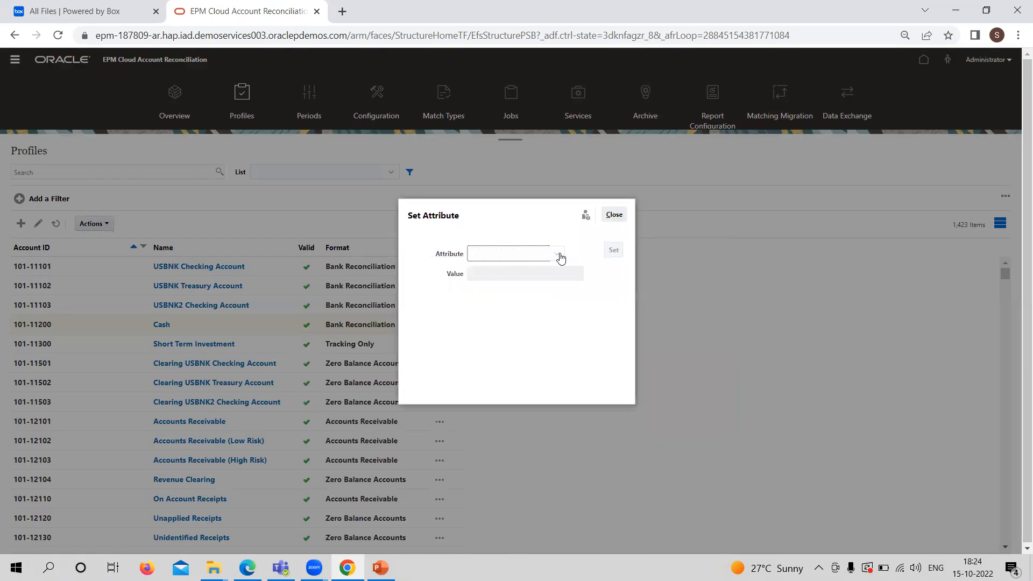
left_click(560, 258)
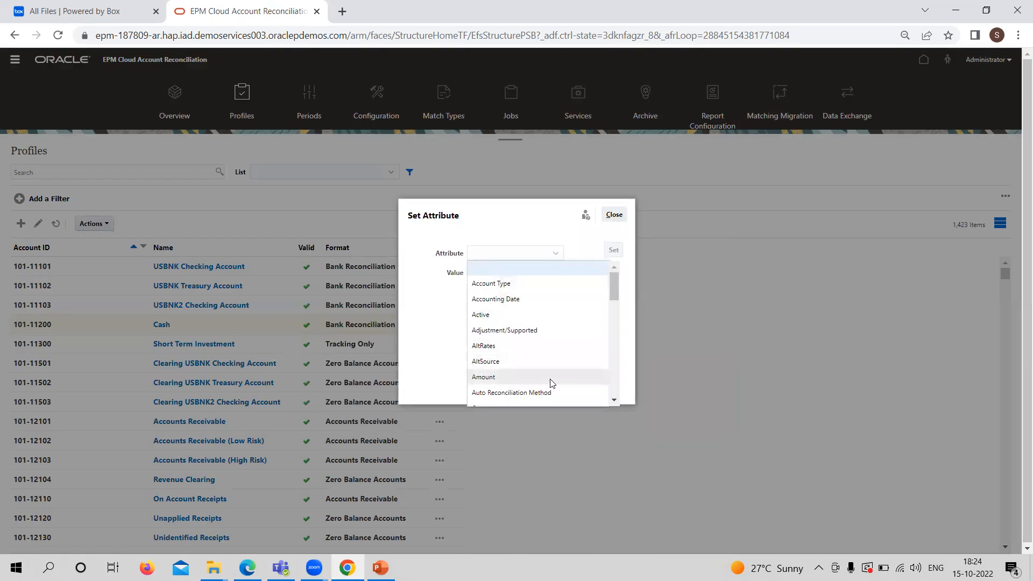
left_click(613, 215)
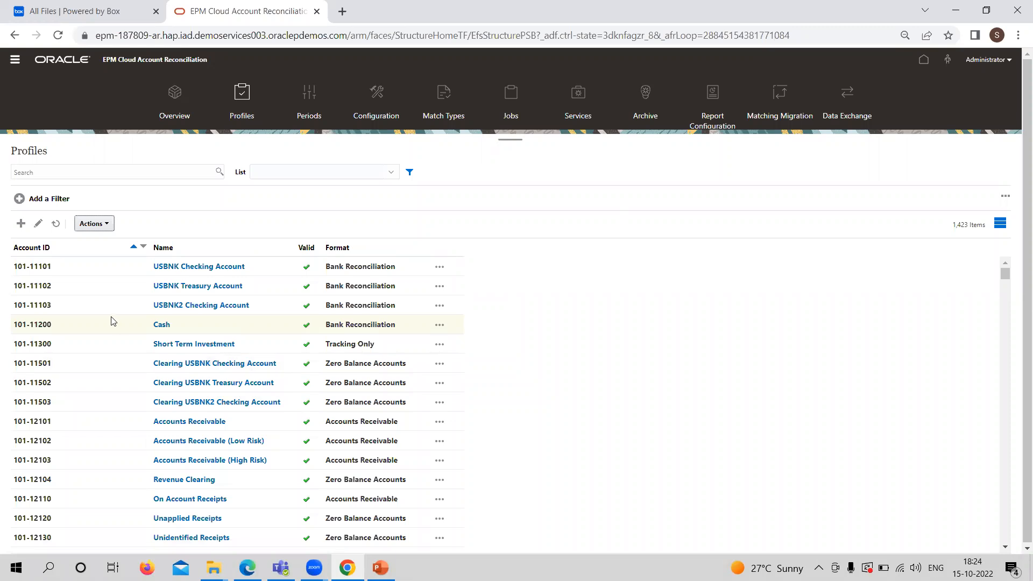
Inspect the Add/Set User fields for the Cash profile and close them without applying anything.
left_click(108, 226)
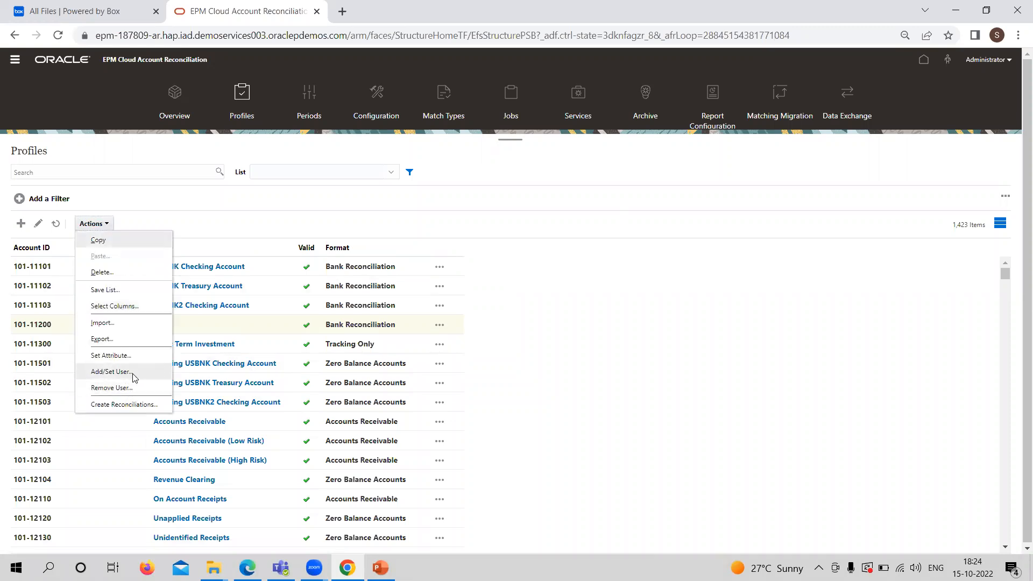
left_click(125, 372)
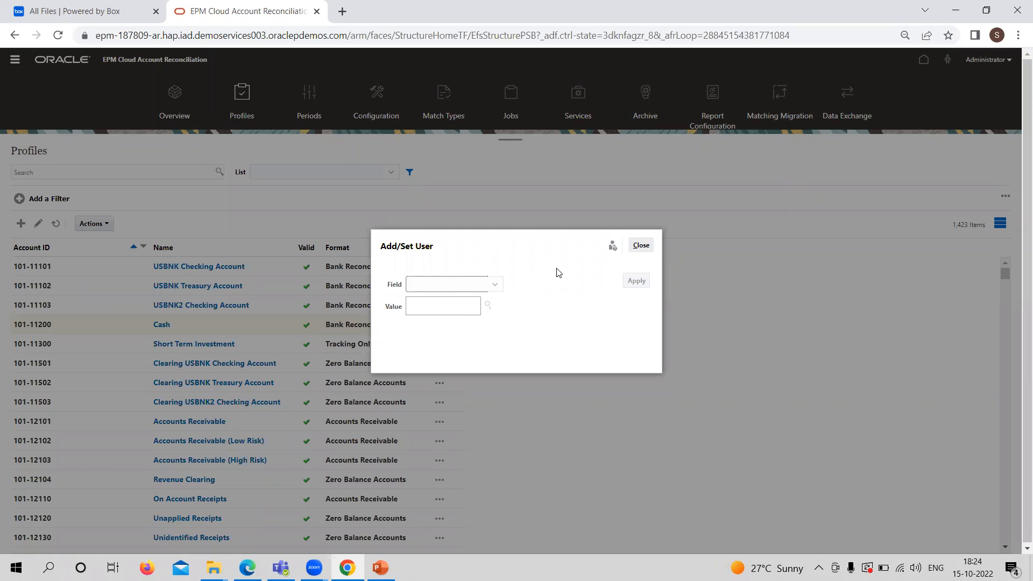
left_click(641, 246)
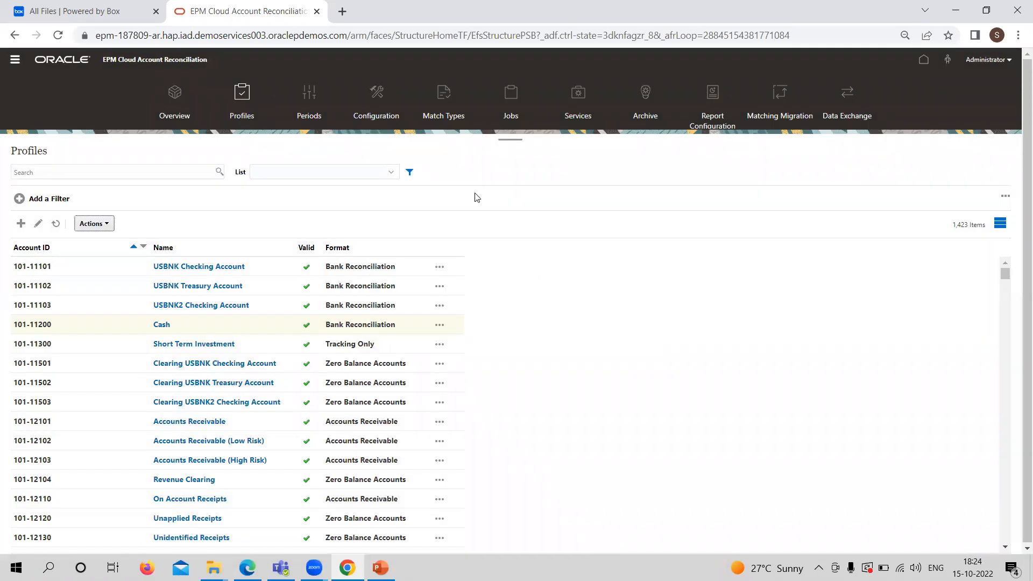
Add the Account Type, Preparer, Reviewer 1 and Risk Rating columns to the profiles list.
left_click(108, 224)
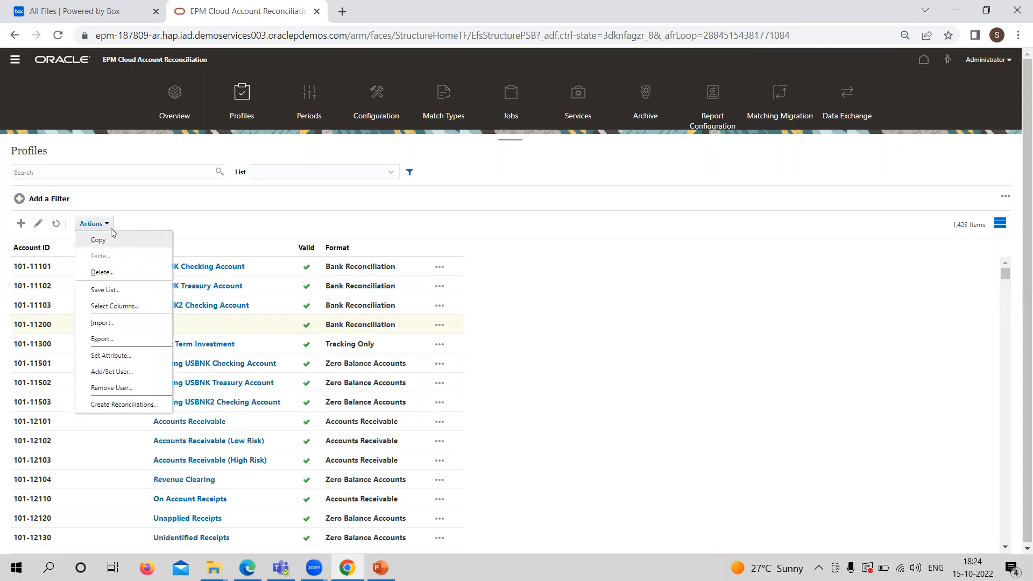
left_click(116, 307)
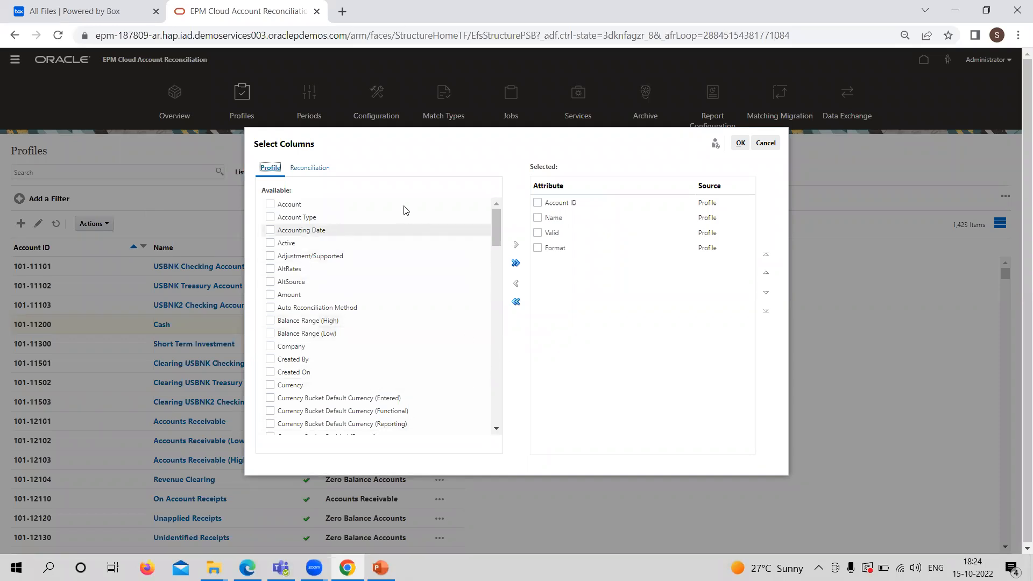
left_click(270, 218)
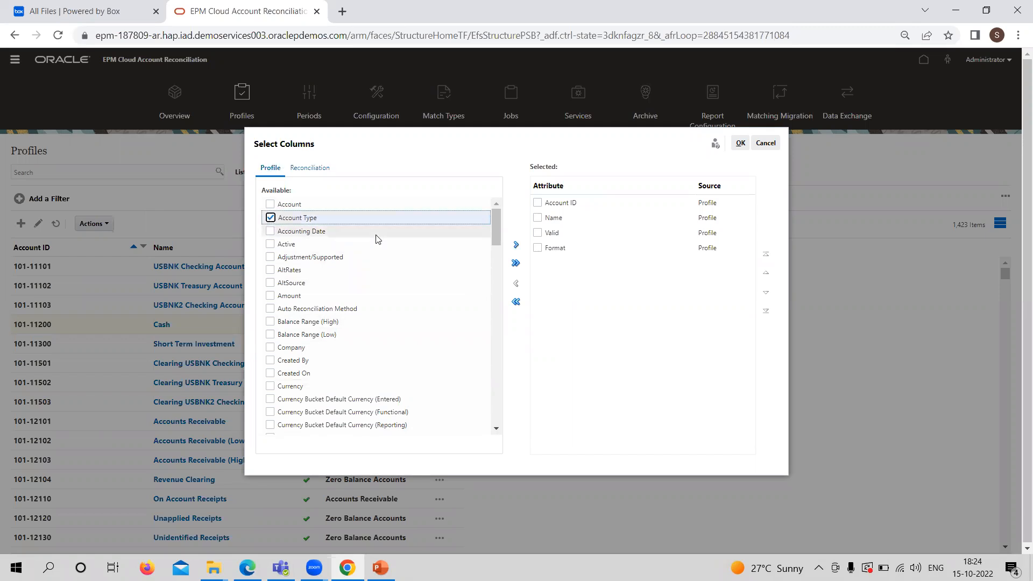
left_click_drag(496, 234, 526, 353)
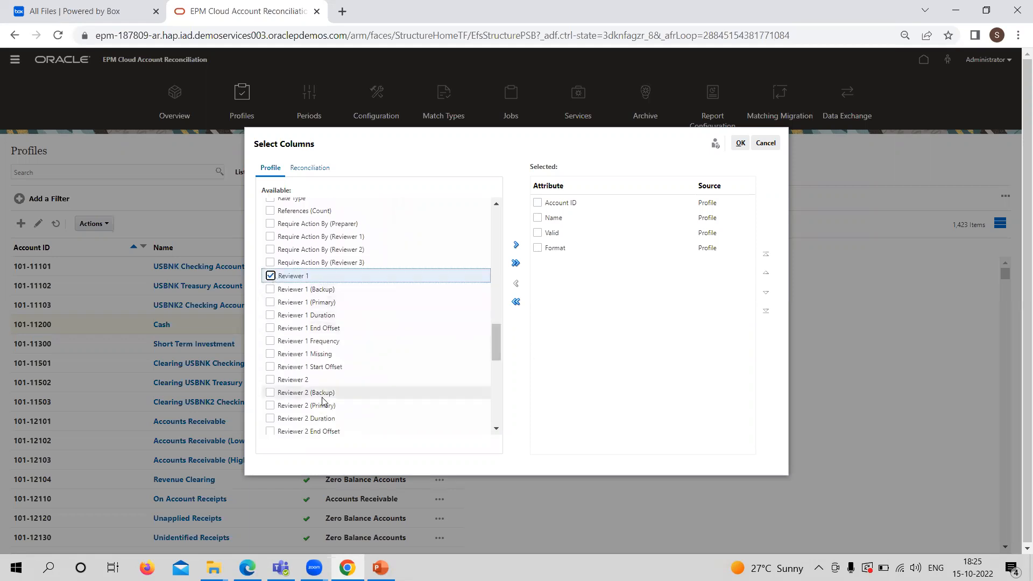
left_click_drag(500, 347, 508, 407)
left_click(270, 251)
left_click_drag(495, 387, 483, 304)
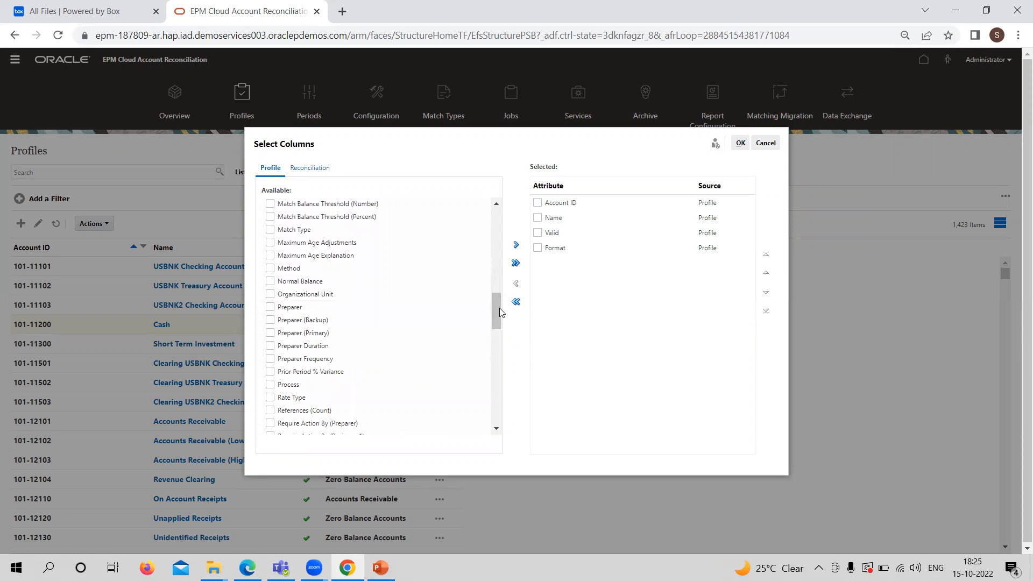
left_click_drag(498, 310, 498, 317)
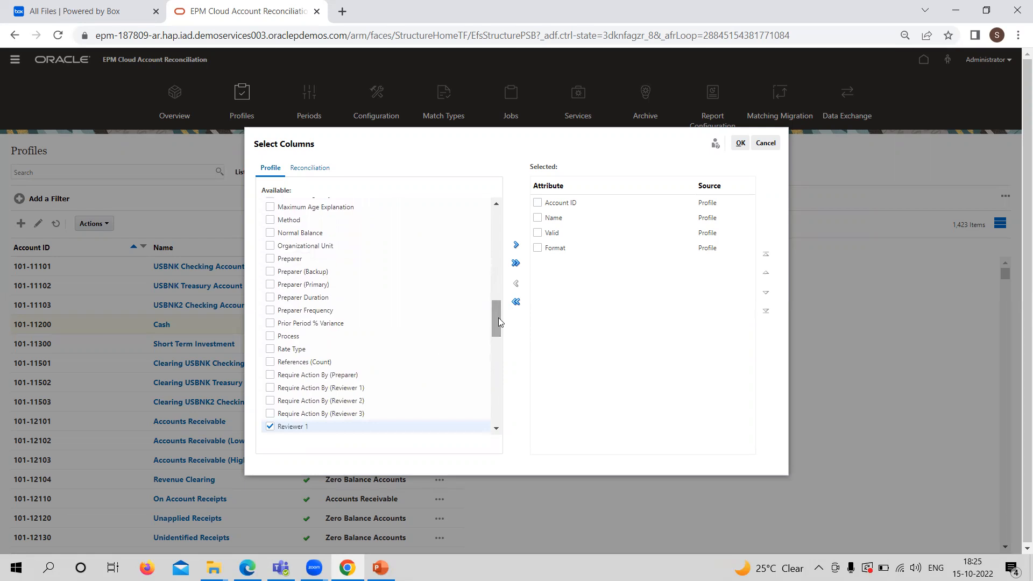
left_click(270, 259)
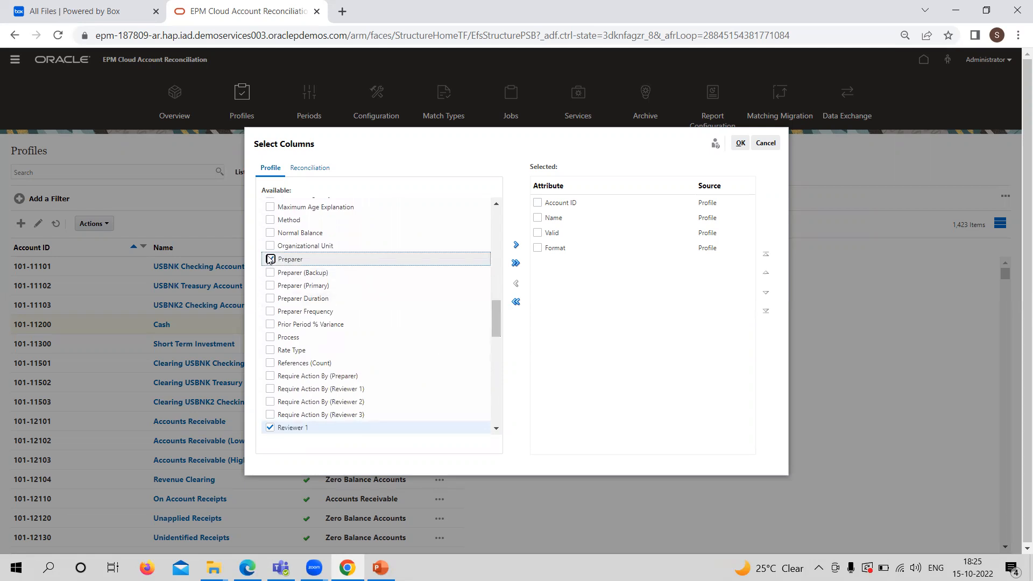
left_click(516, 246)
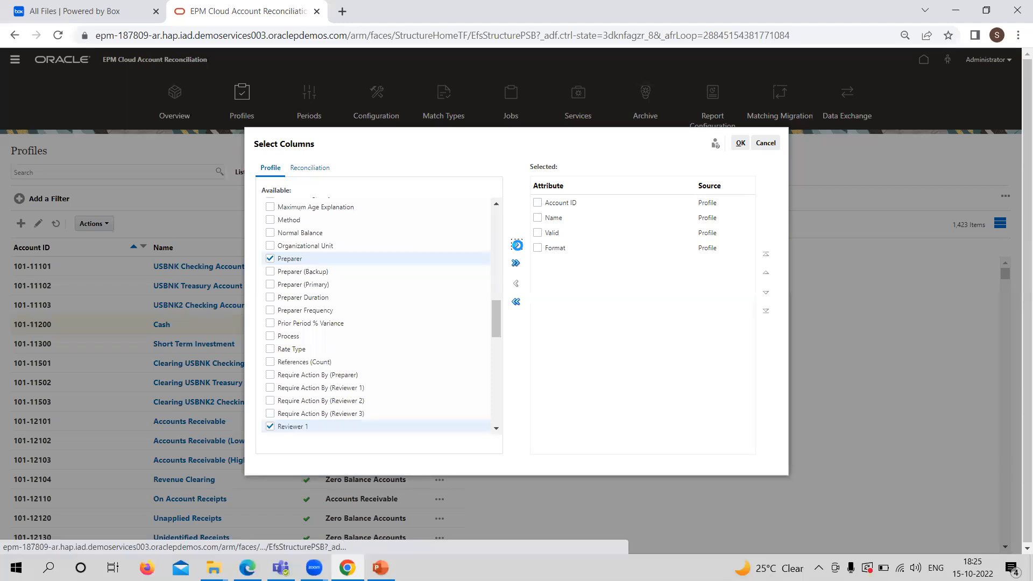
left_click(517, 245)
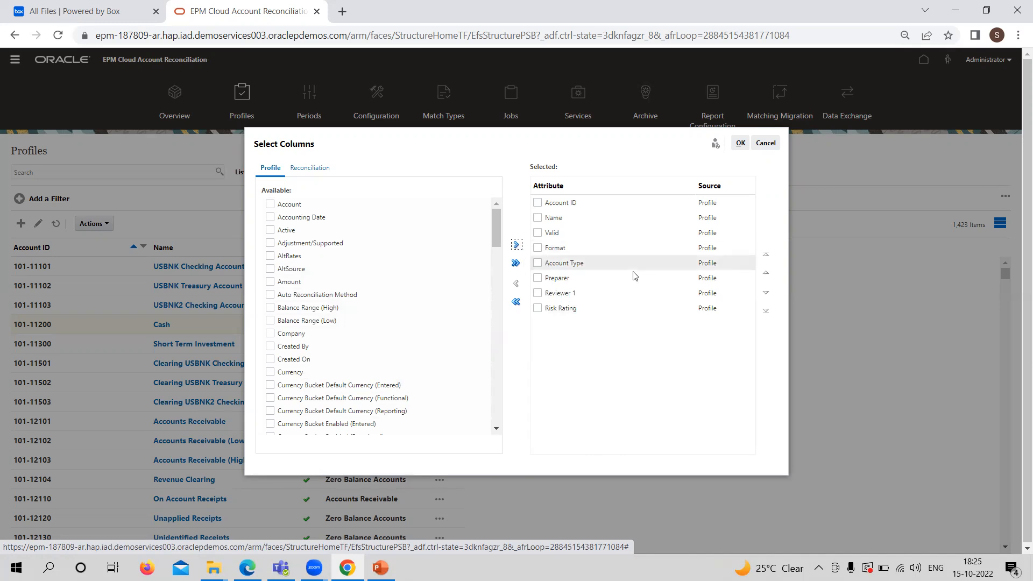
left_click(741, 144)
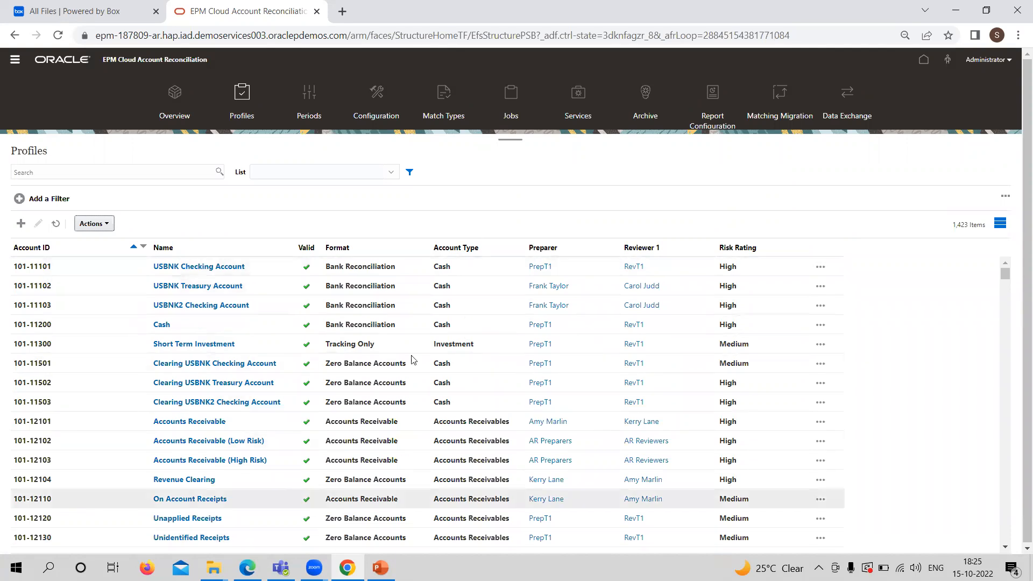
Leave the profiles list and open the Reconciliations list from the home page.
left_click(105, 223)
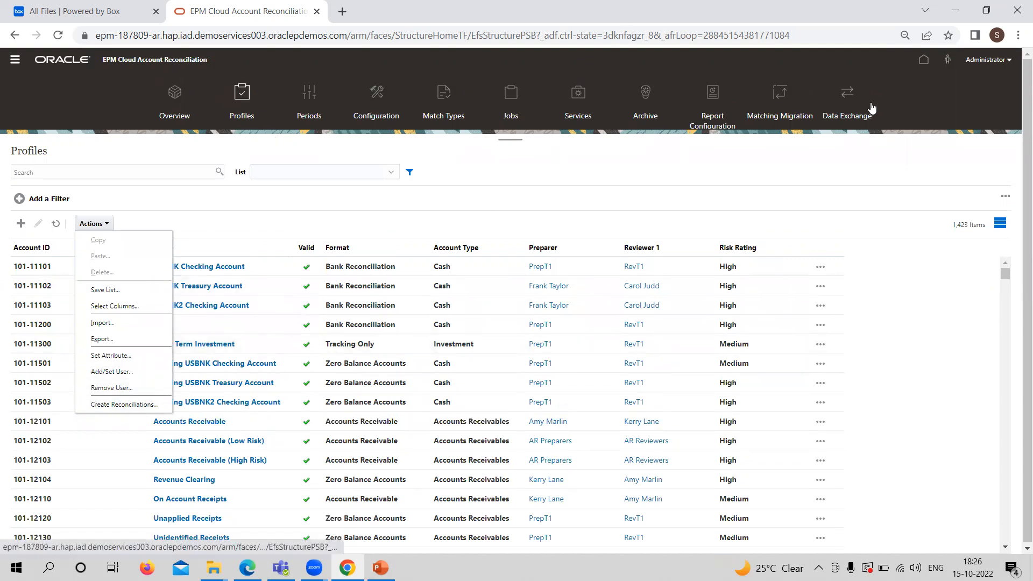
left_click(917, 64)
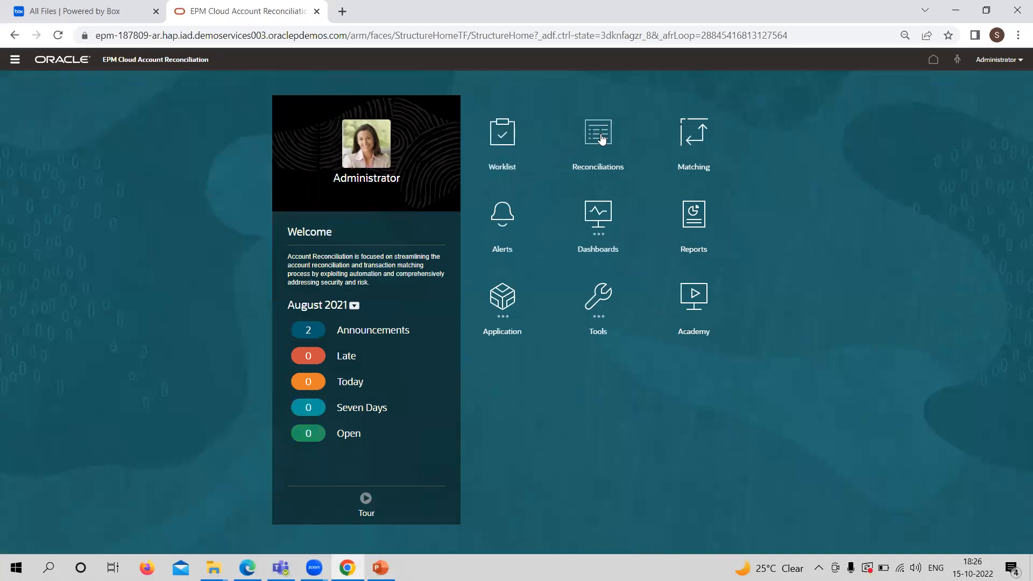
left_click(602, 139)
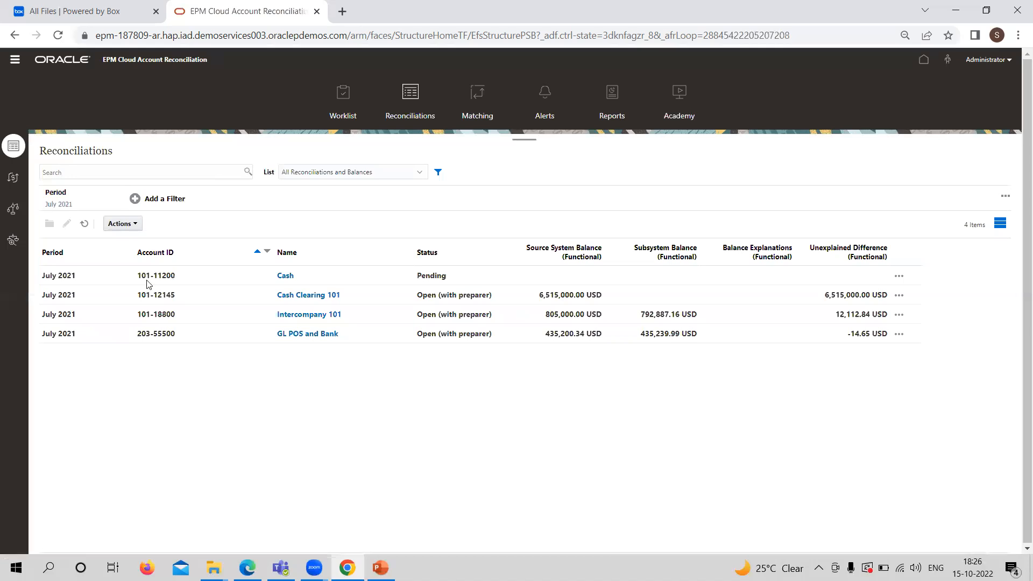
Review the bulk actions available for reconciliations, including the Update and Add Alert options.
left_click(135, 224)
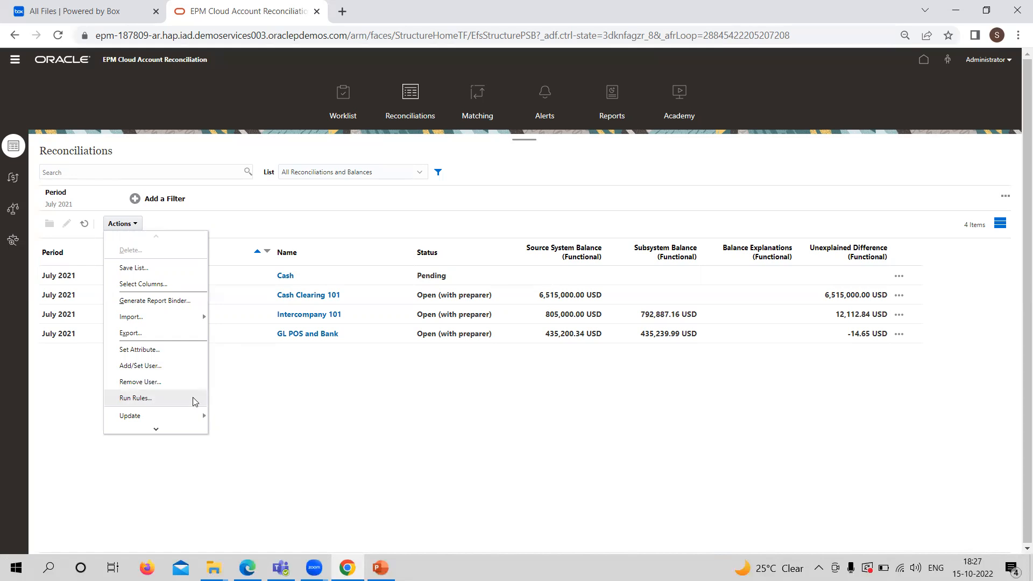
left_click(163, 429)
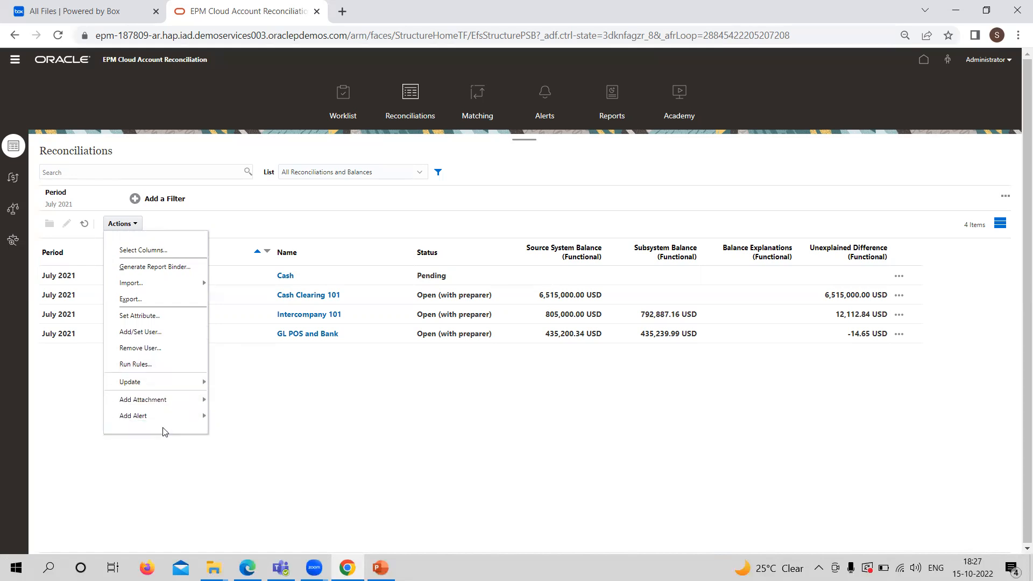
left_click(209, 388)
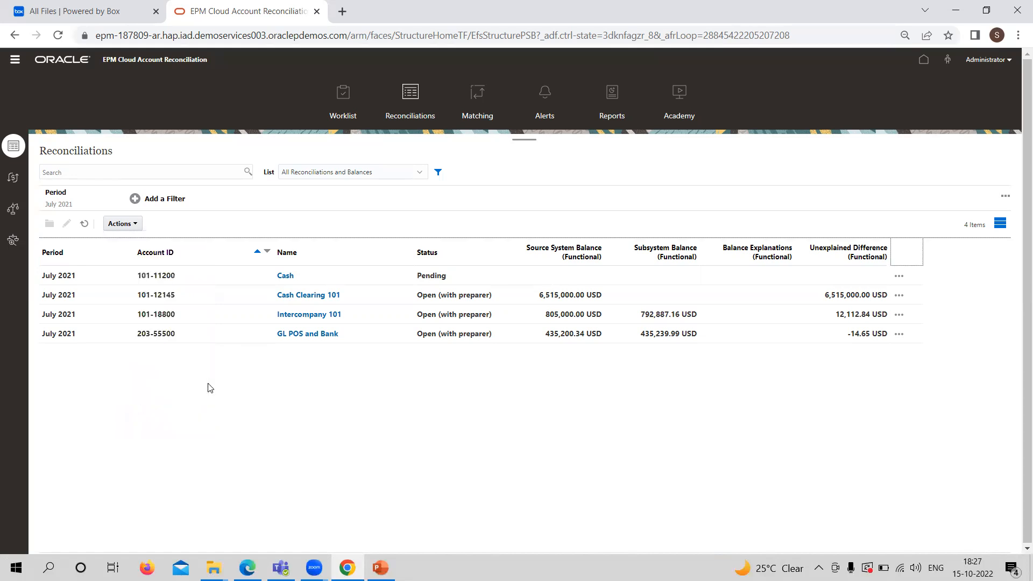
left_click(124, 223)
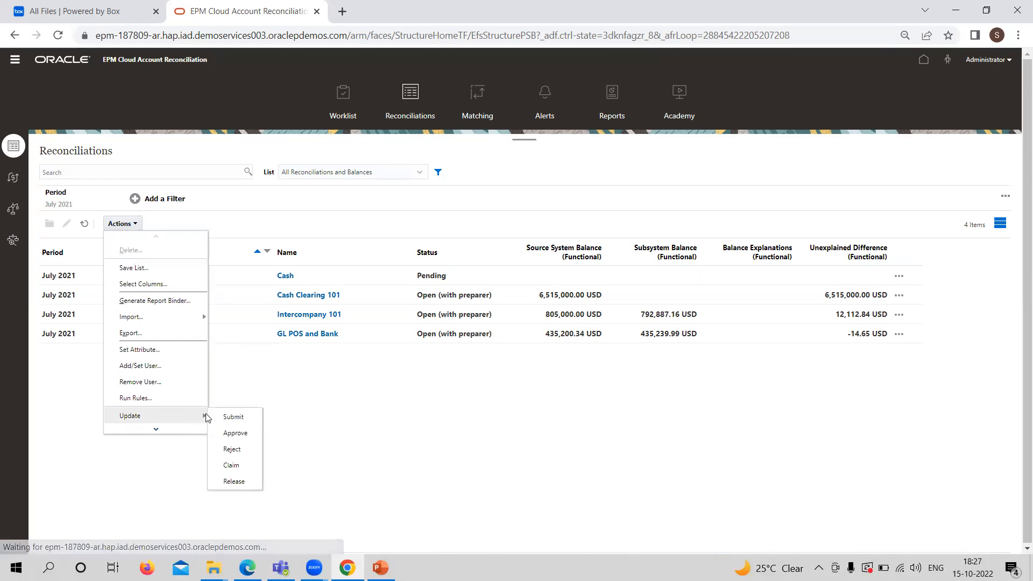
left_click(154, 432)
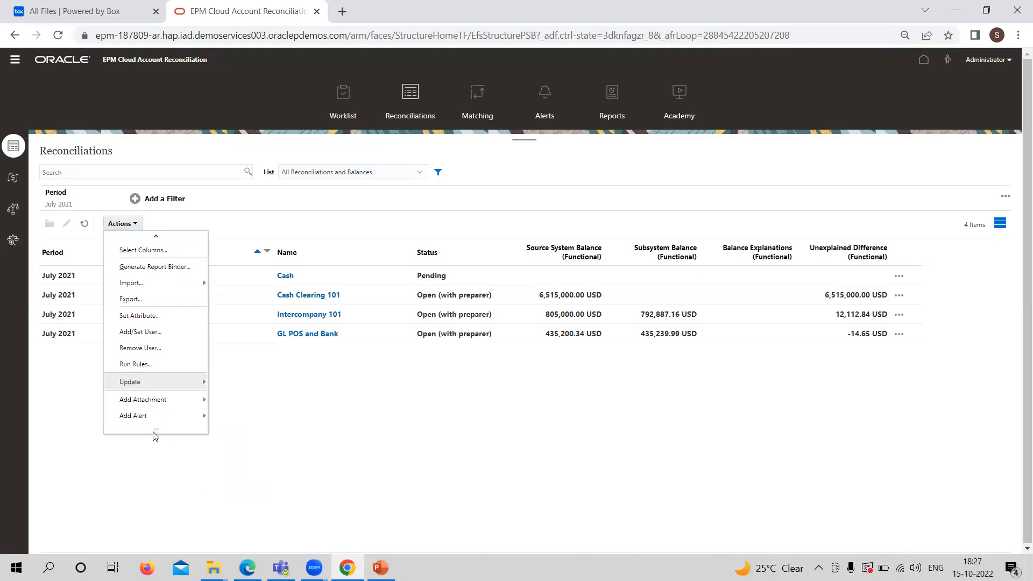
mouse_move(201, 412)
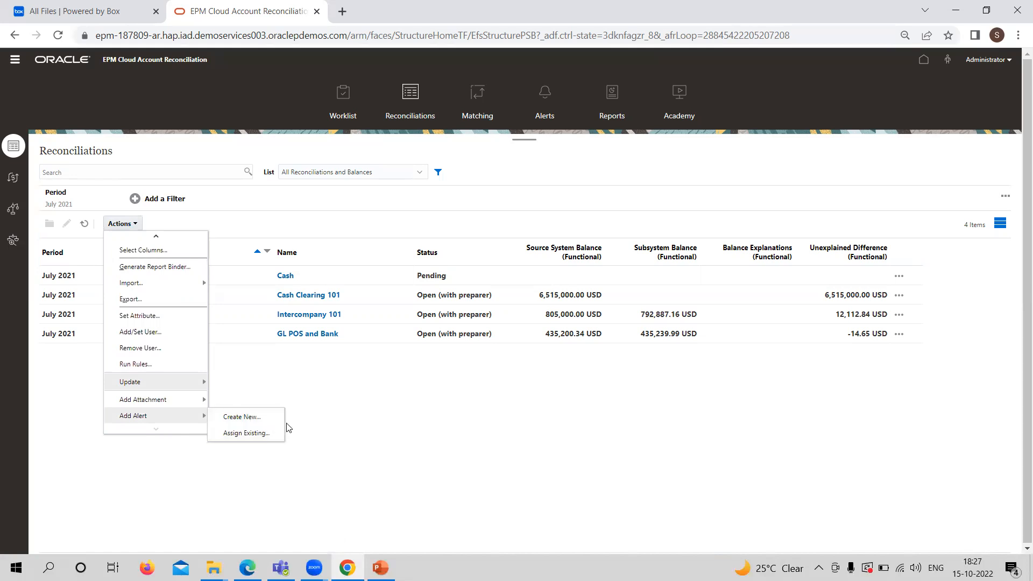
Close the reconciliation bulk actions and sign out of the administrator account, confirming the sign-out.
left_click(353, 413)
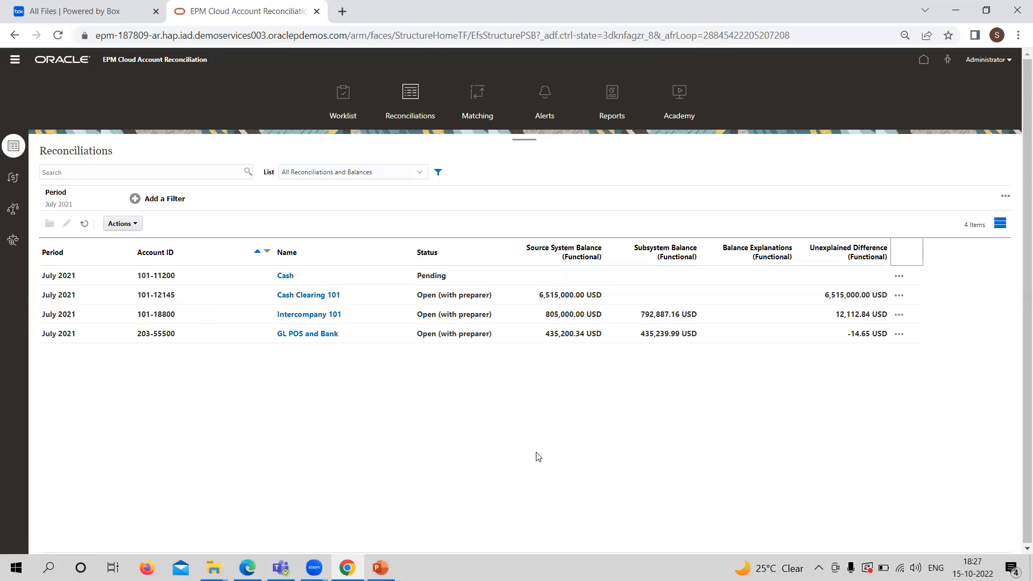
left_click(1004, 61)
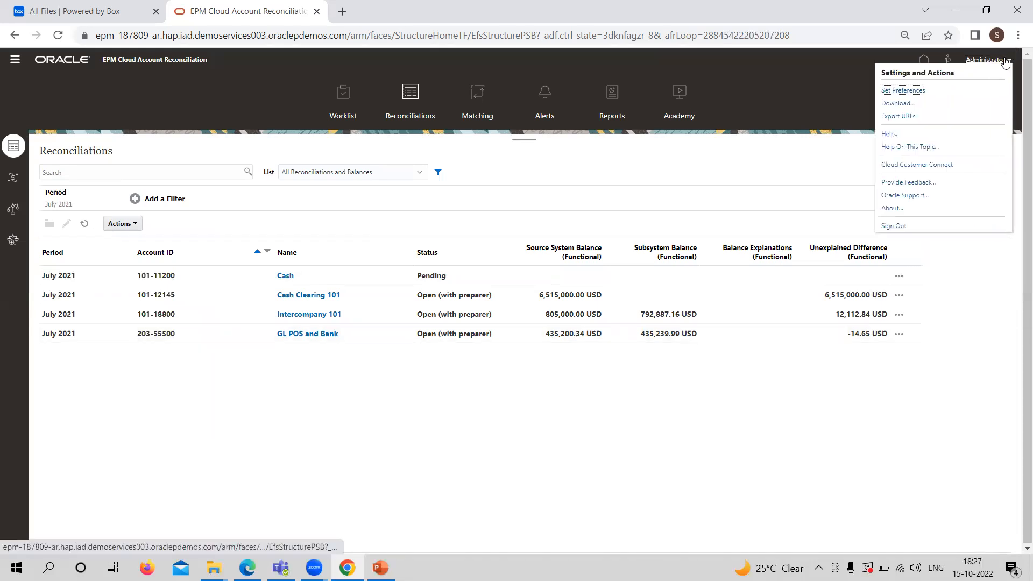
left_click(894, 226)
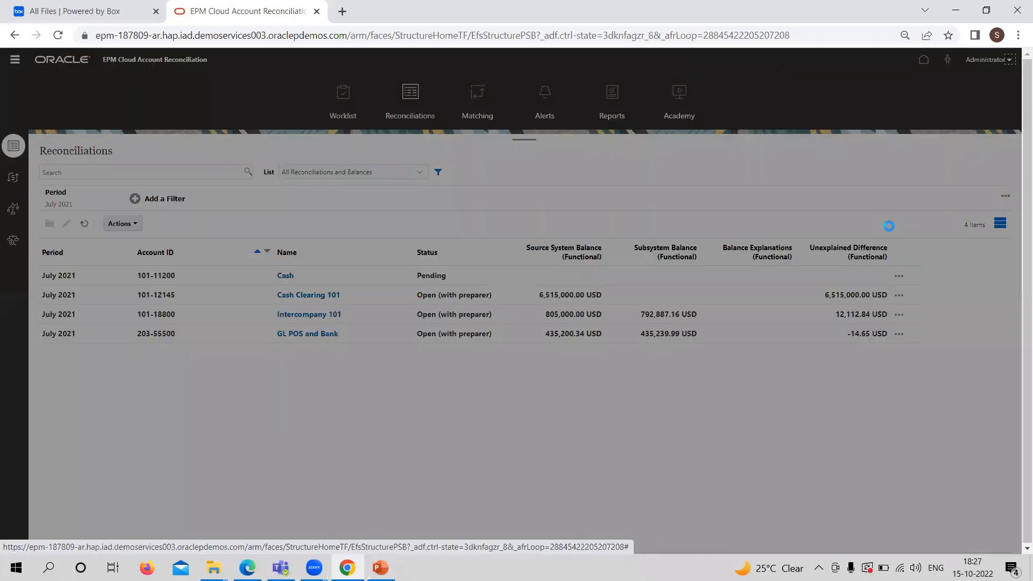
left_click(525, 321)
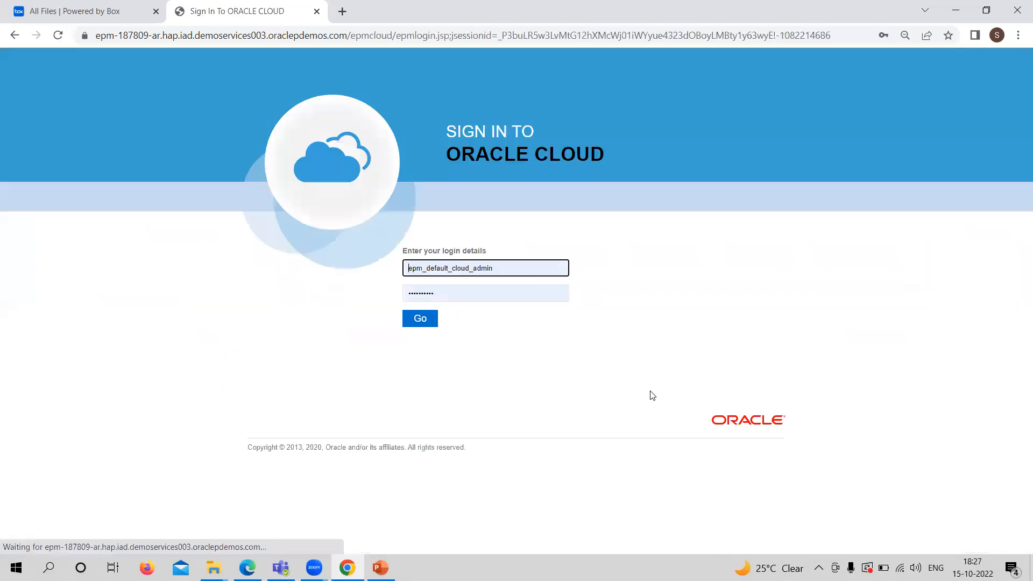
Sign in as a different user with the last saved username and password, and dismiss the saved-password check.
left_click(537, 267)
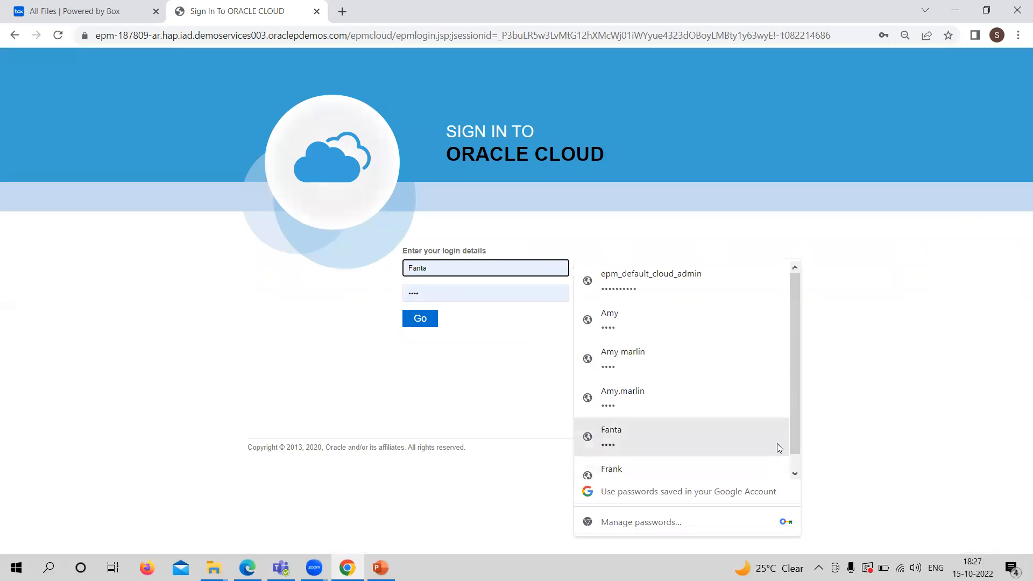
left_click_drag(797, 440, 801, 462)
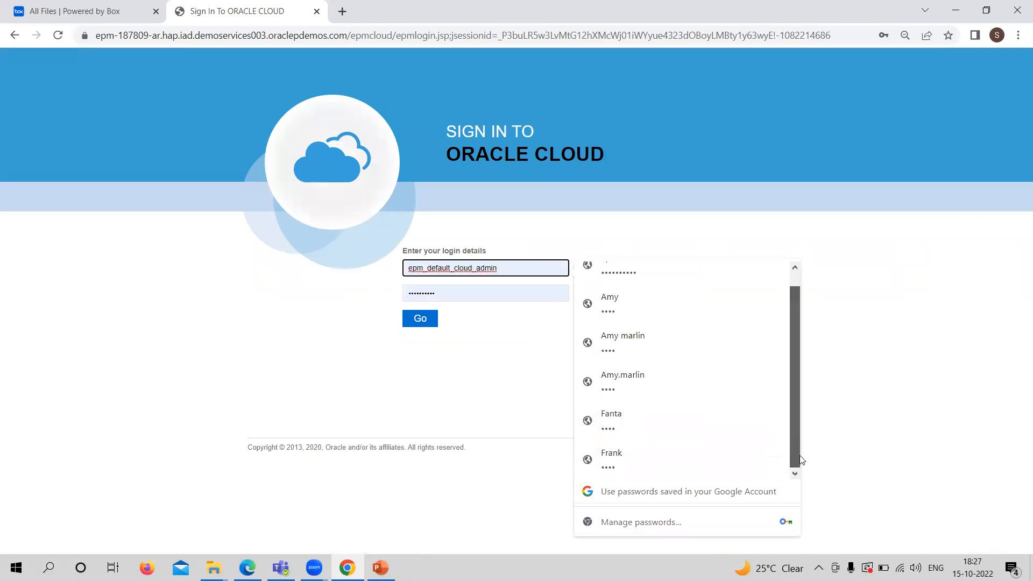
left_click(668, 454)
left_click(420, 318)
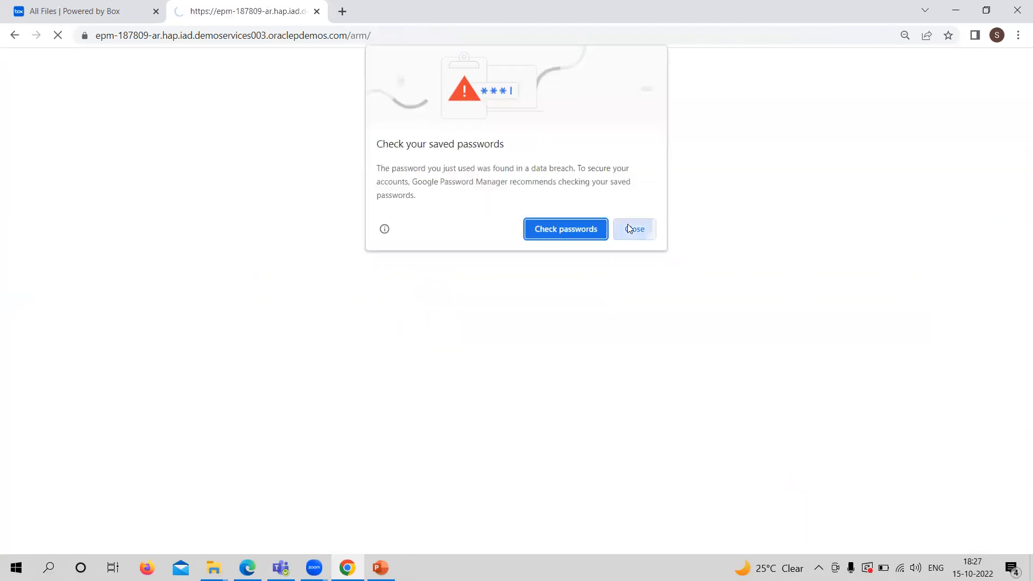
left_click(627, 225)
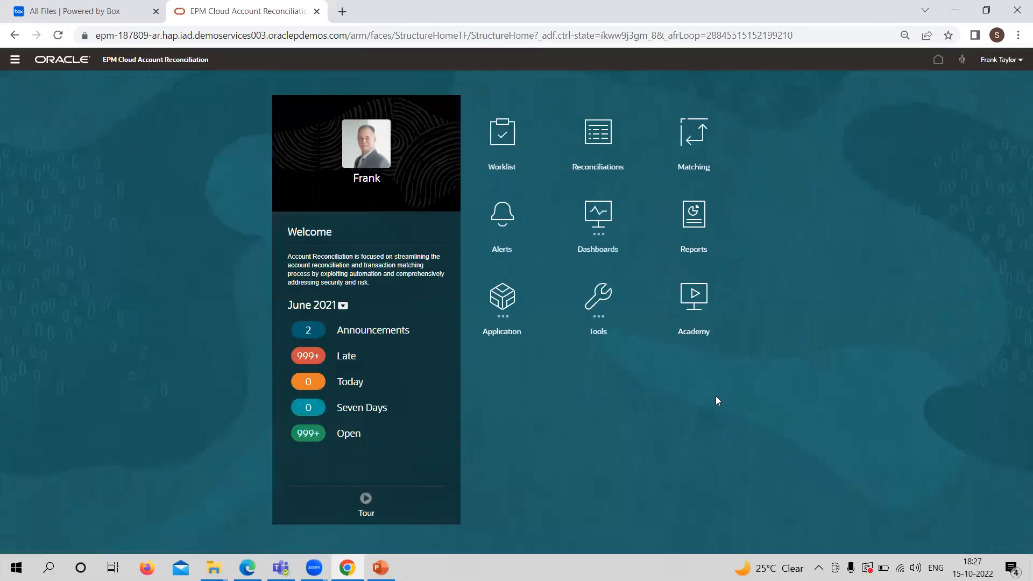
Open the application's Profiles list as the new user and review its available bulk actions.
left_click(512, 301)
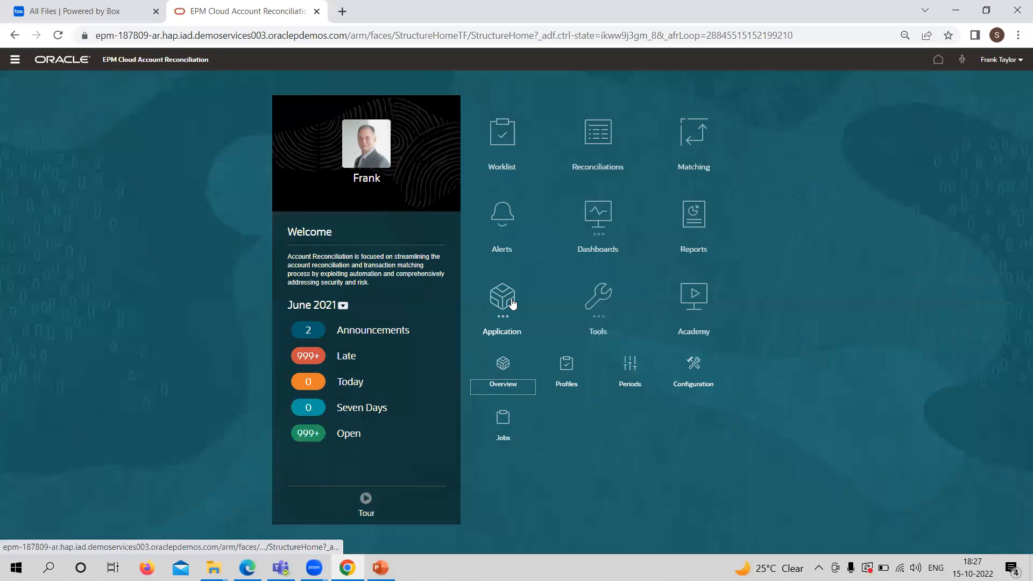
left_click(568, 367)
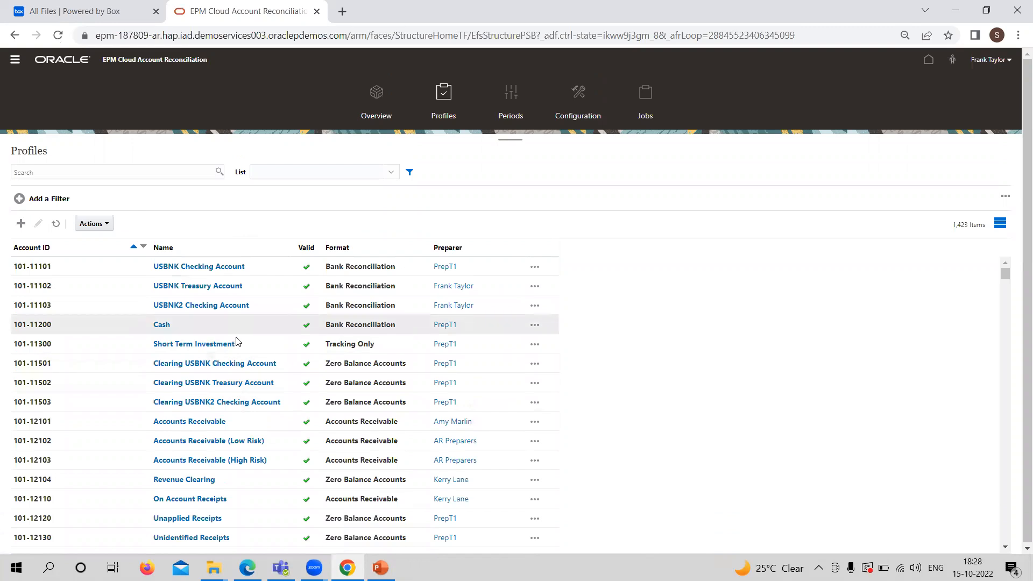
left_click(107, 225)
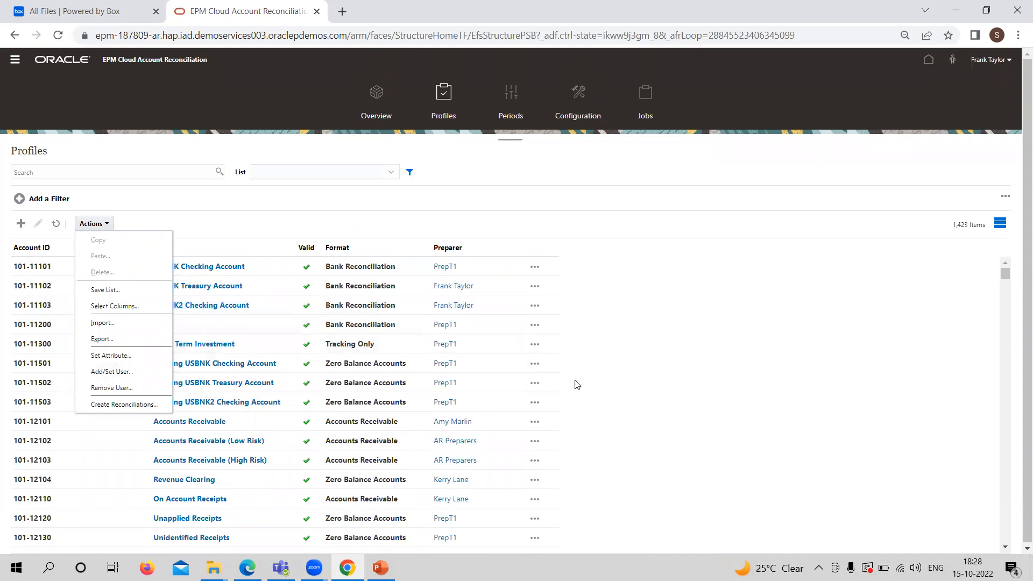
left_click(611, 385)
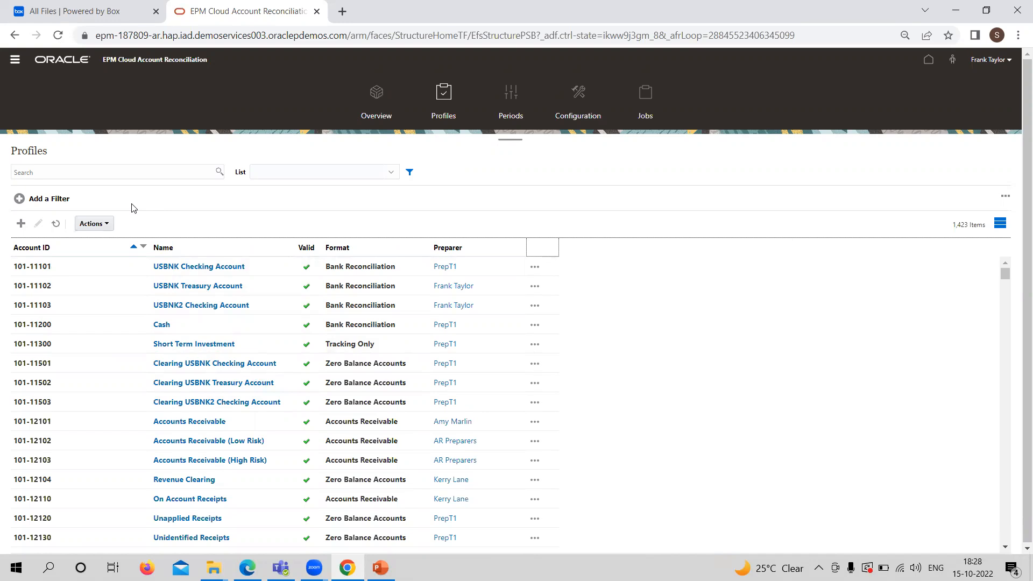
Search the profiles list for 101, then clear the search to list all profiles again.
left_click(113, 171)
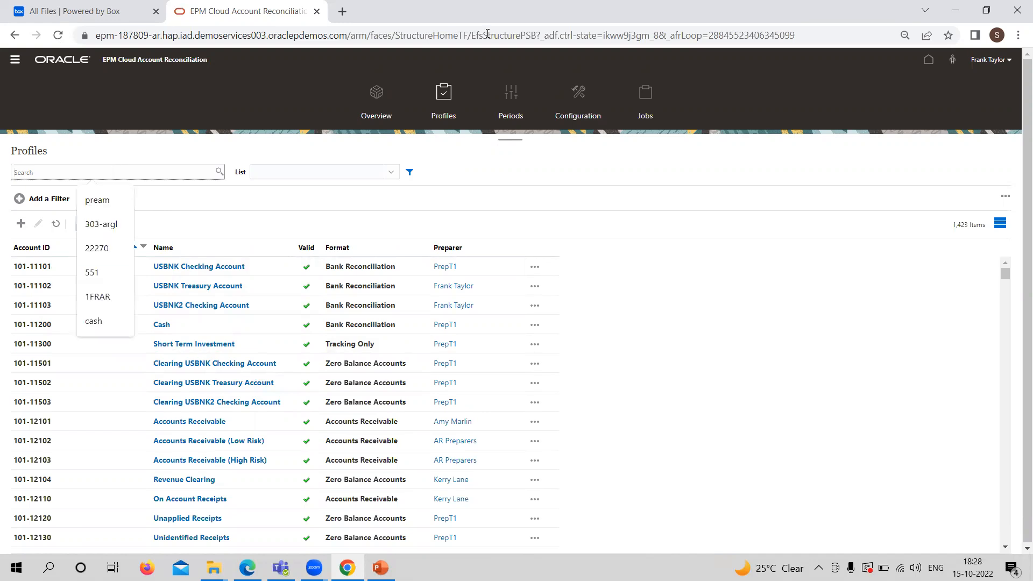
type("101")
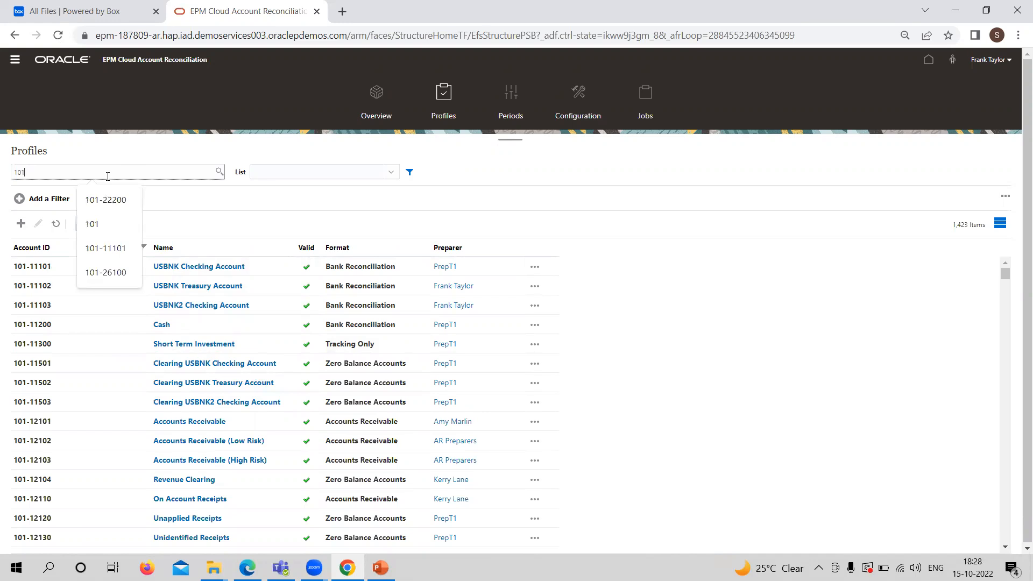
key("Return")
key("BackSpace")
key("BackSpace")
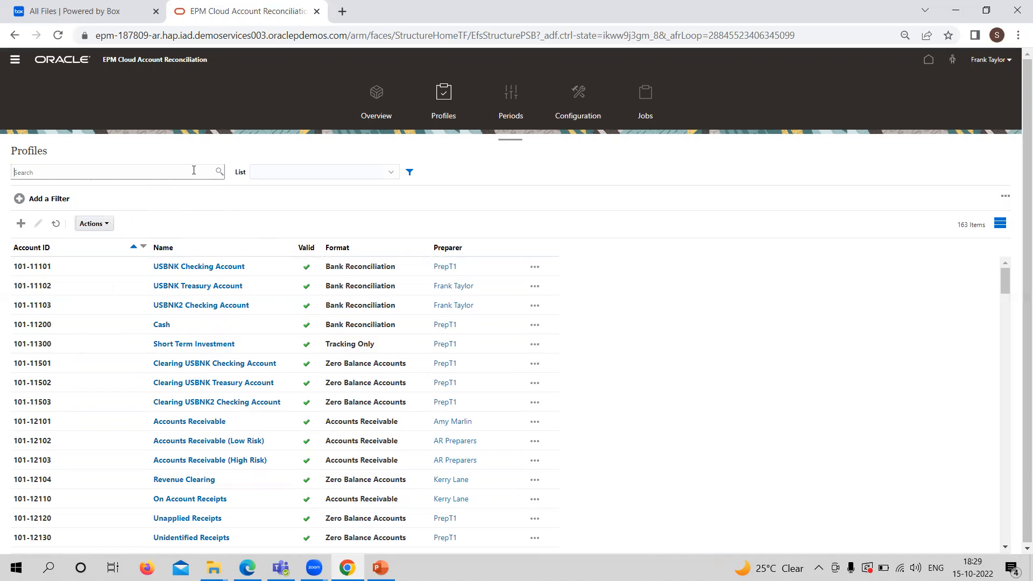
key("Return")
Return to the home page, open the Reconciliations list and review the bulk actions for the USBNK Checking Account reconciliation.
left_click(930, 67)
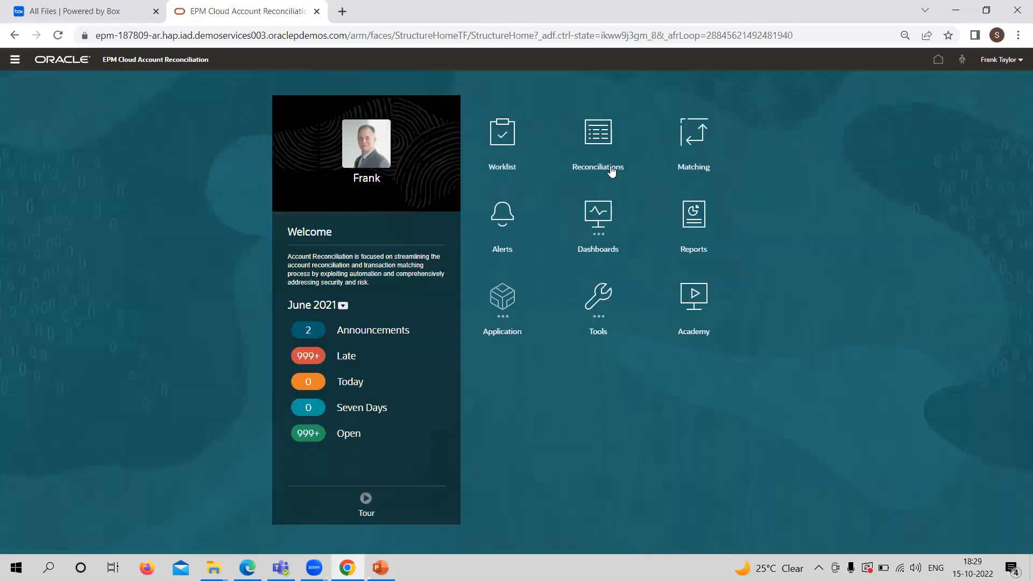
left_click(608, 139)
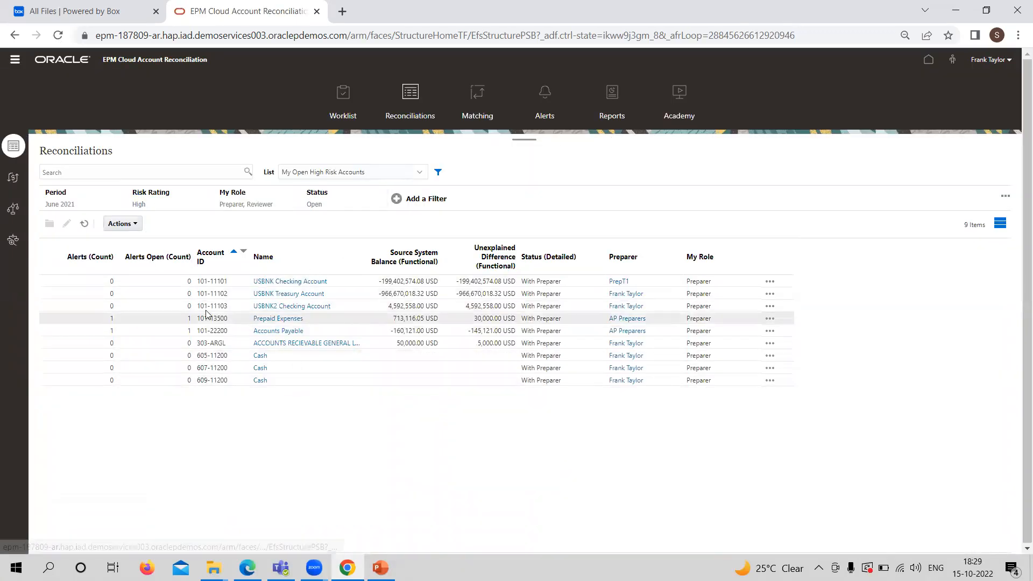
left_click(208, 282)
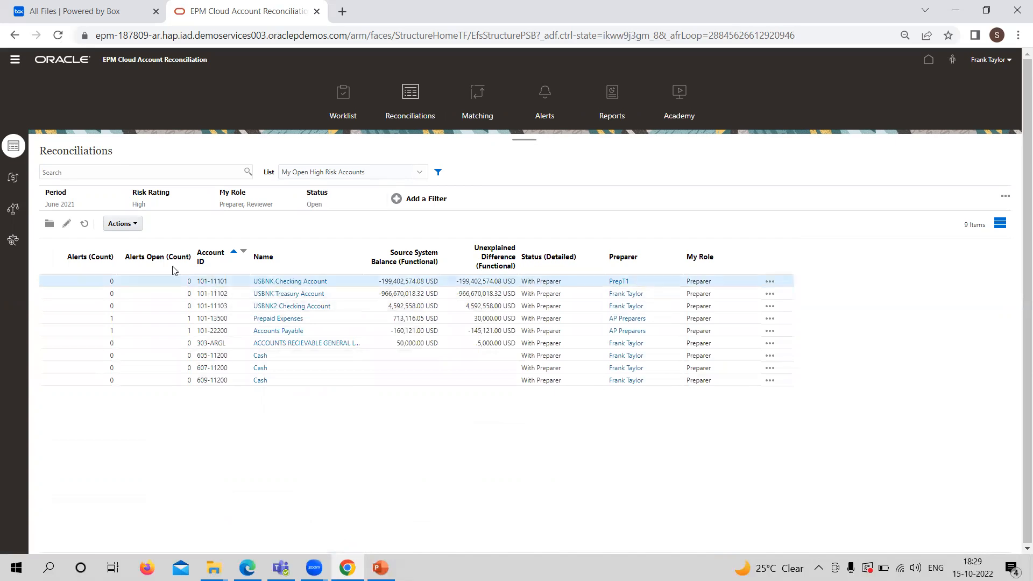
left_click(136, 225)
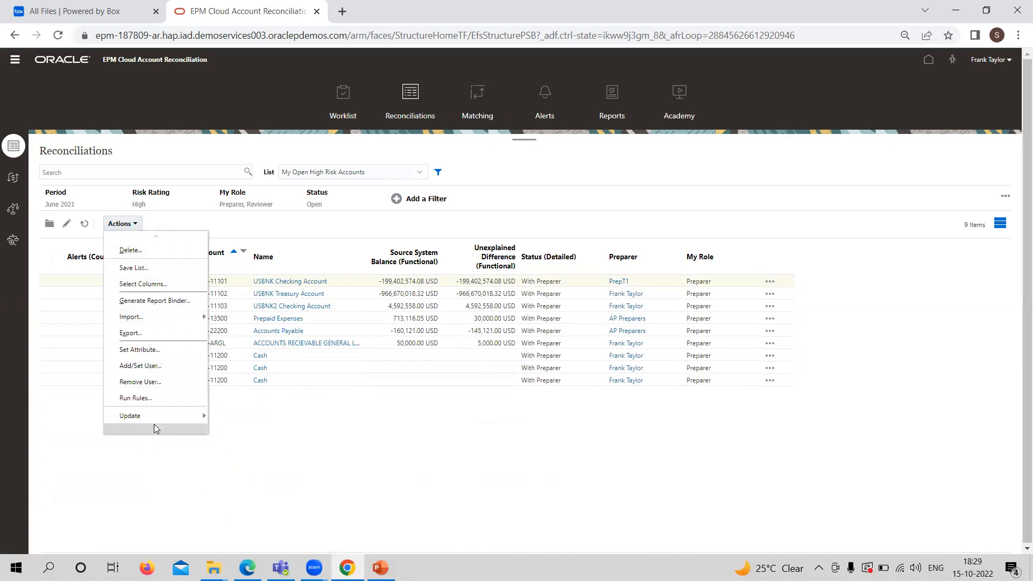
left_click(395, 470)
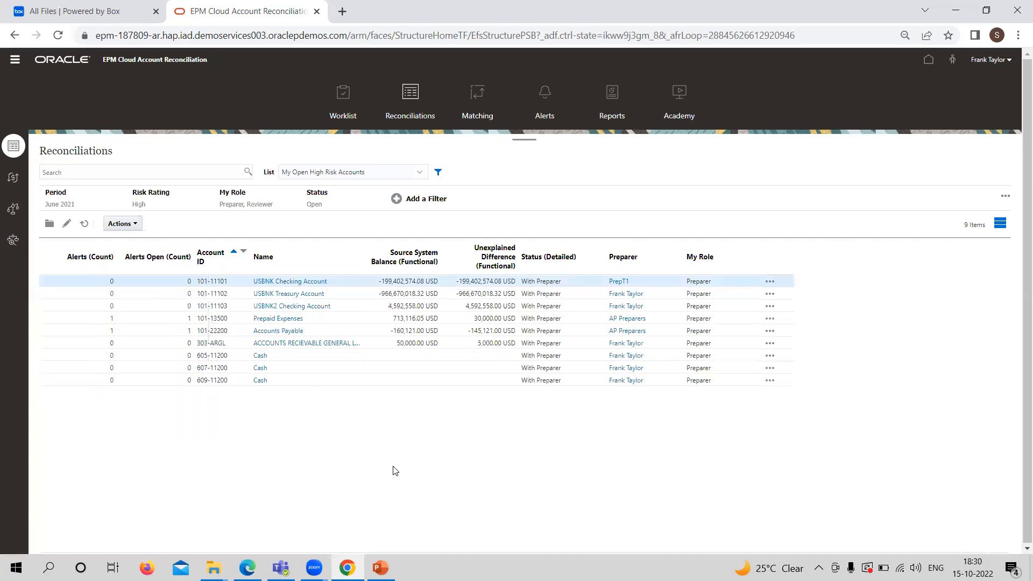